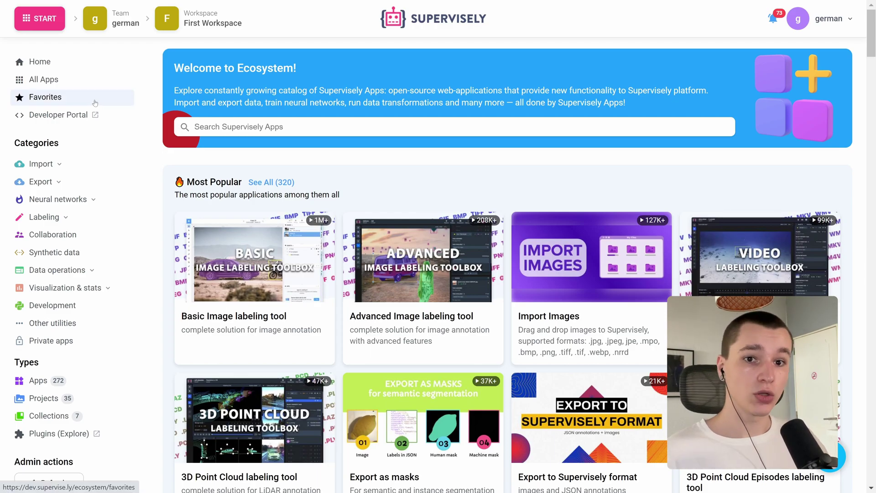
# - Open the Neural Networks apps page filtered to the Videos 'Segmentation & Tracking' tag
pyautogui.click(39, 18)
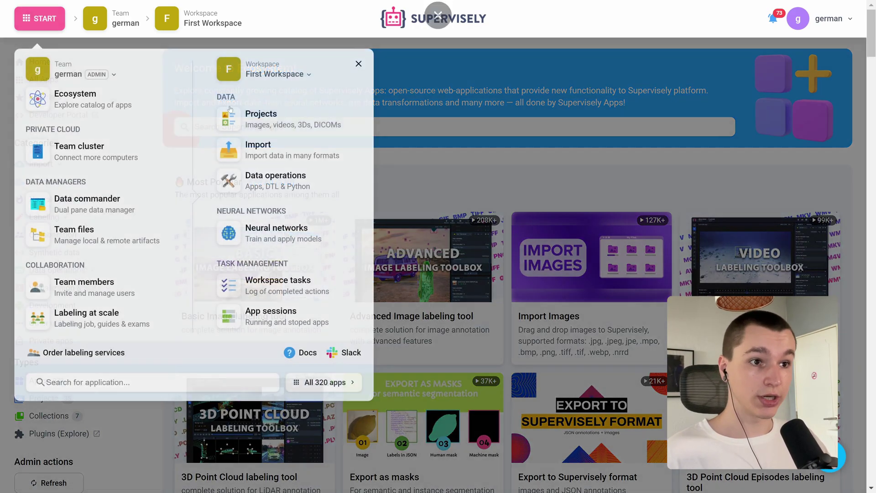
pyautogui.click(271, 241)
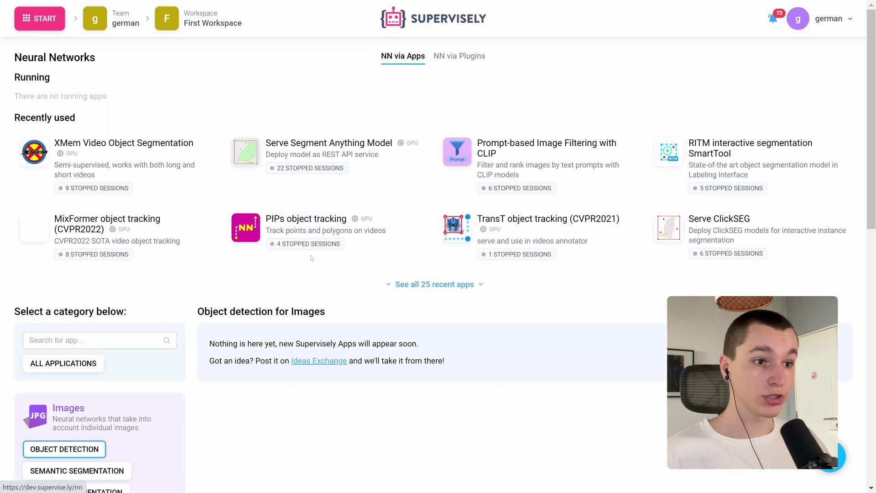
pyautogui.scroll(-9, 255, 298)
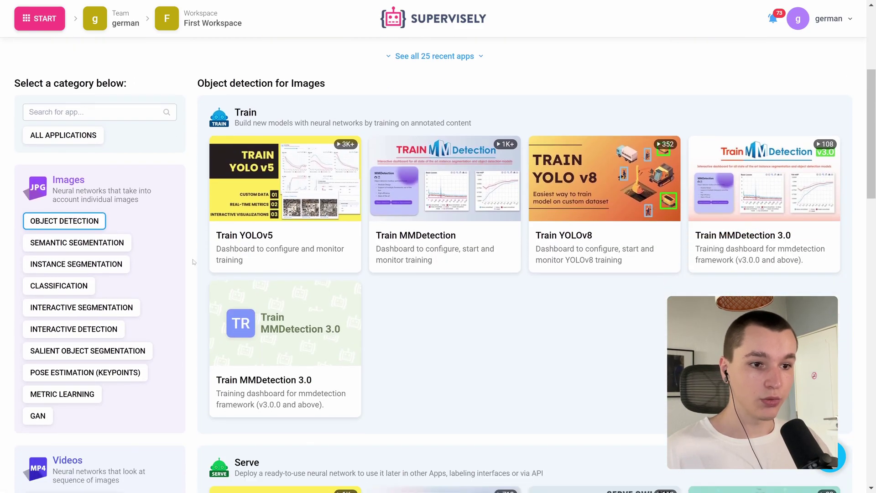
pyautogui.scroll(-3, 192, 253)
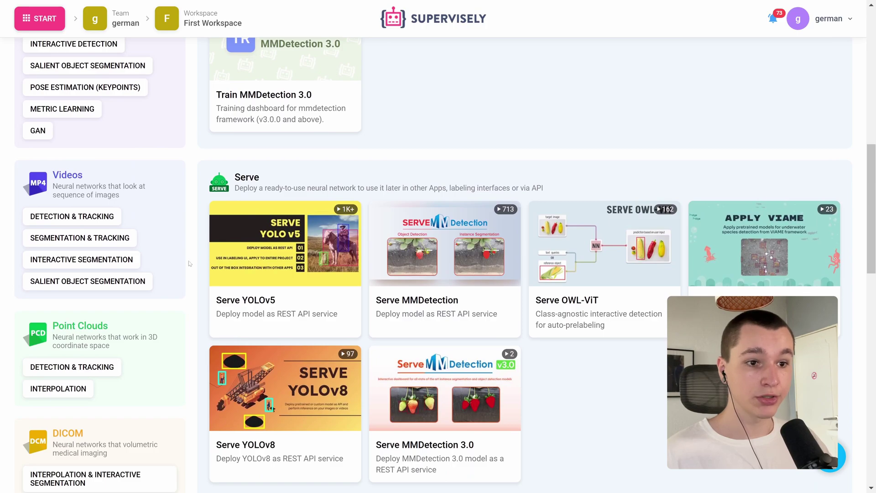
pyautogui.scroll(-5, 191, 246)
pyautogui.scroll(6, 193, 230)
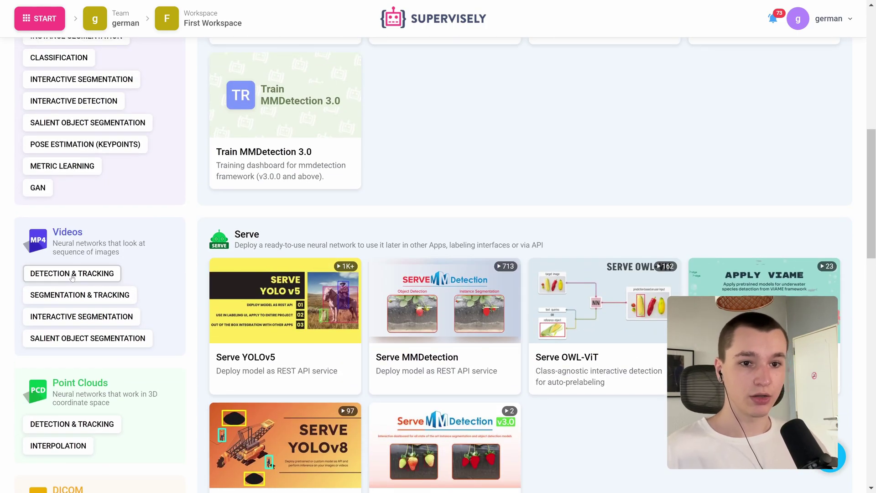
pyautogui.click(81, 295)
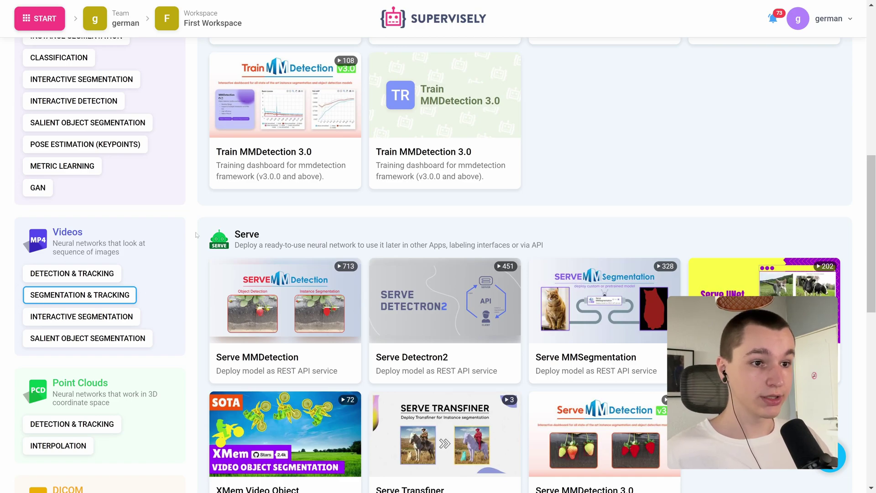
pyautogui.scroll(7, 196, 235)
pyautogui.scroll(-11, 192, 232)
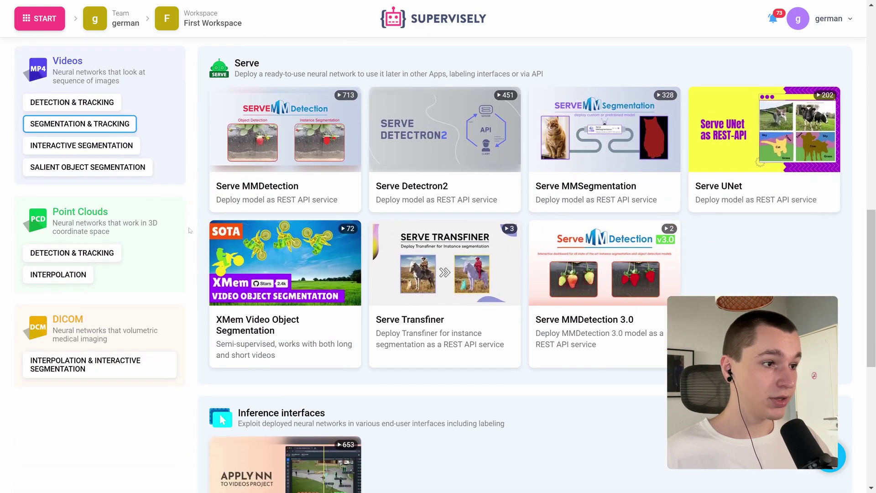
pyautogui.scroll(-1, 190, 230)
# - Launch XMem Video Object Segmentation on the team's RTX 4090 agent and dismiss its startup logs
pyautogui.moveTo(327, 221)
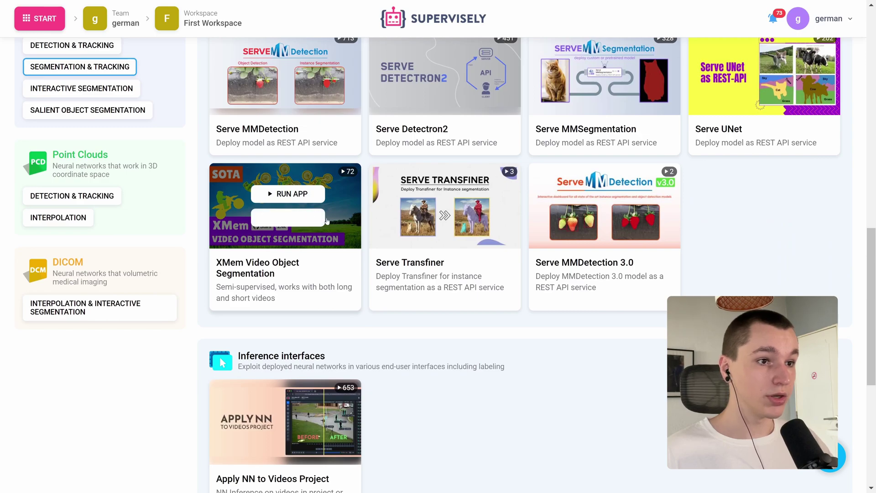
pyautogui.click(292, 193)
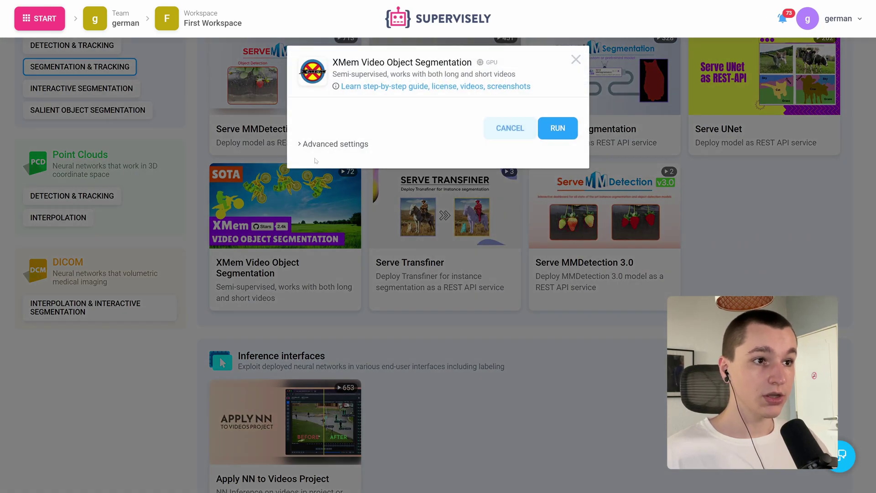
pyautogui.click(327, 146)
pyautogui.click(351, 248)
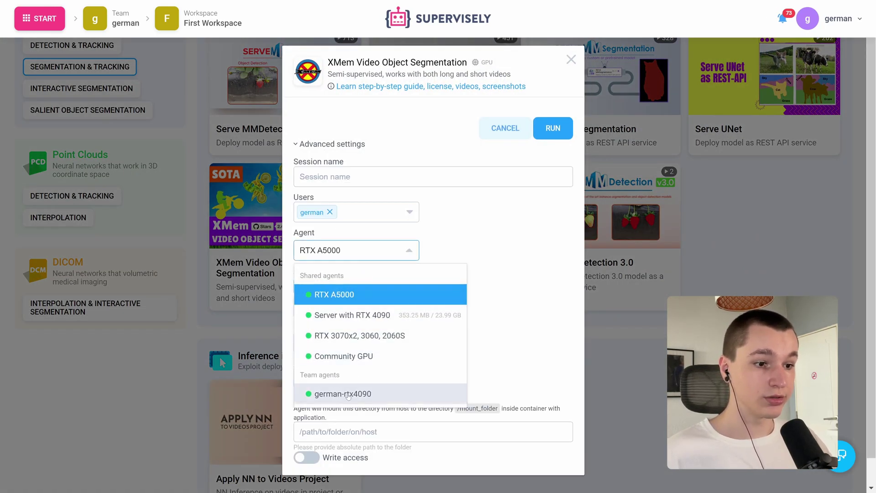
pyautogui.click(347, 394)
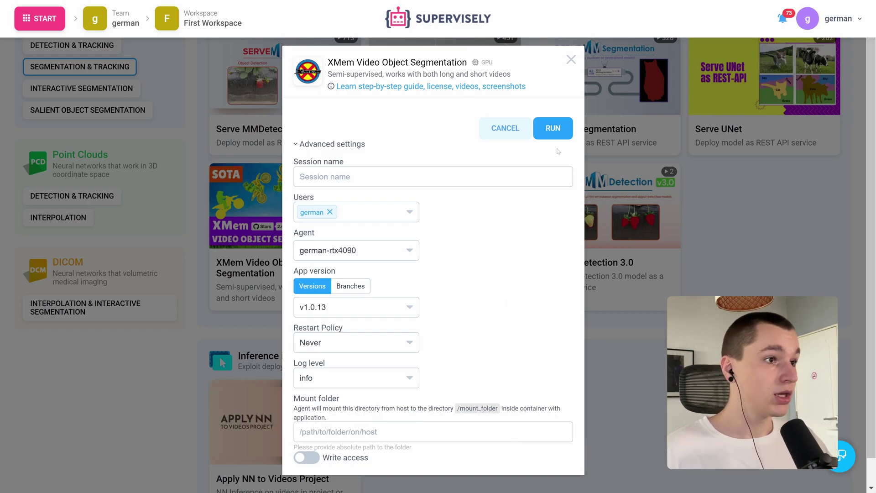
pyautogui.click(548, 130)
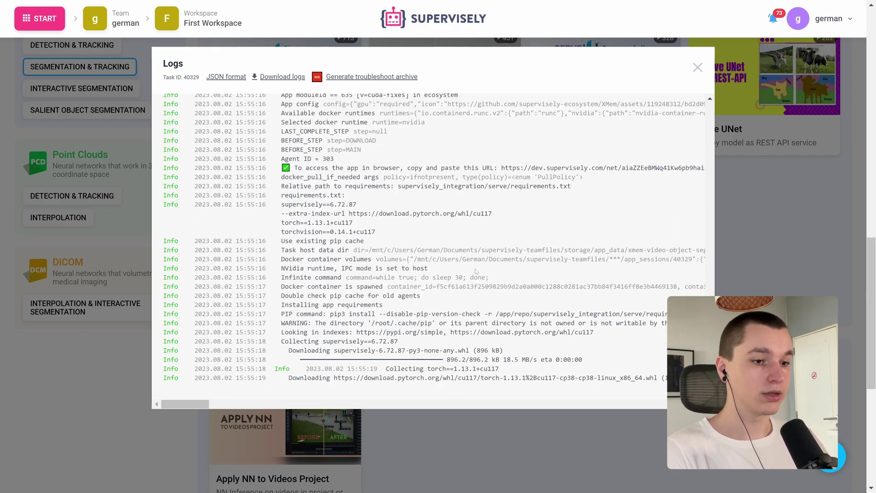
pyautogui.click(697, 68)
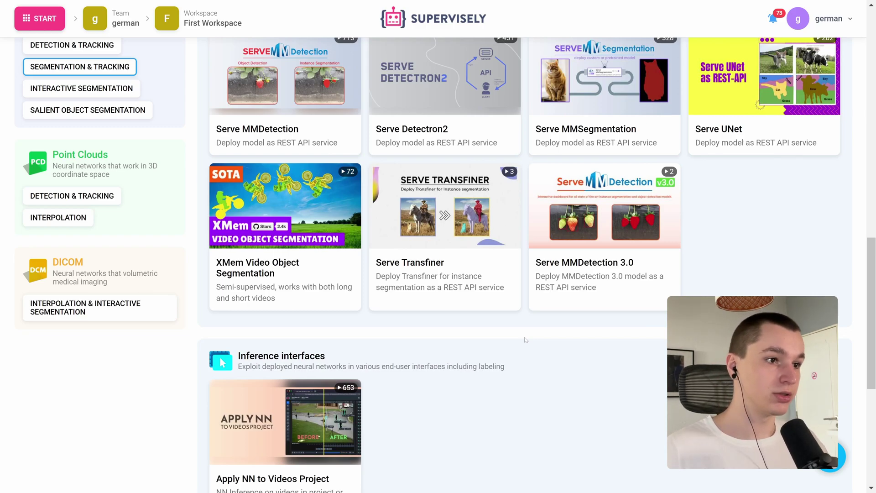
# - Run Serve Segment Anything Model on the RTX 4090 agent and serve the ViT-L SAM model
pyautogui.scroll(10, 209, 117)
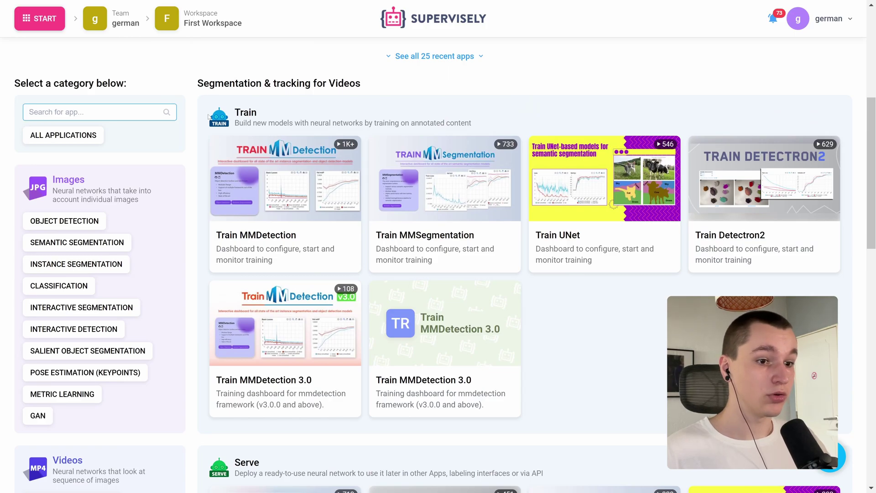
pyautogui.write('serve seg')
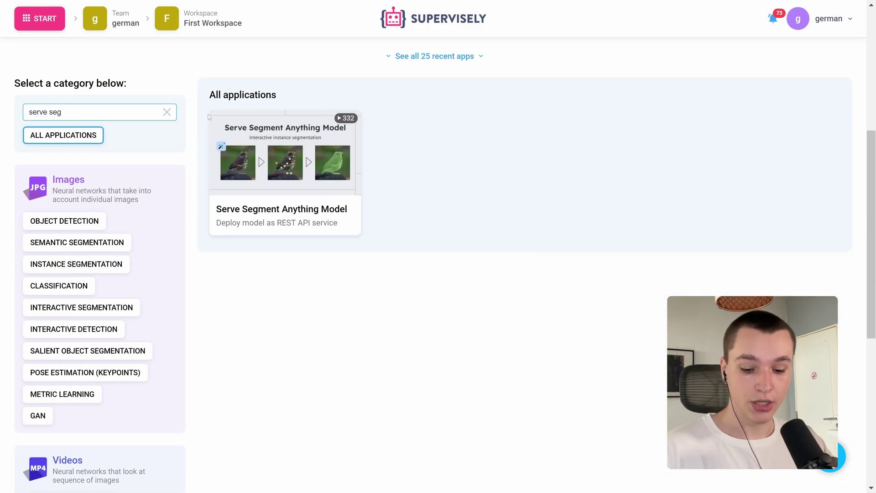
pyautogui.click(292, 141)
pyautogui.click(341, 144)
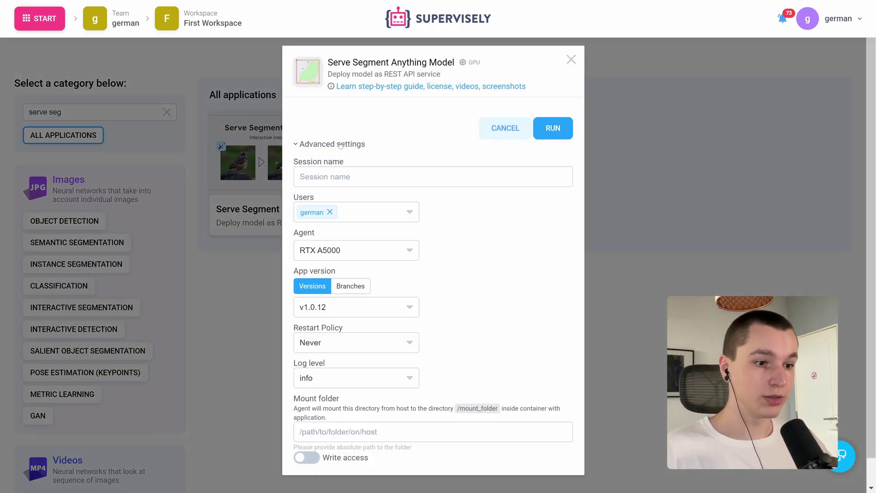
pyautogui.click(320, 250)
pyautogui.click(333, 391)
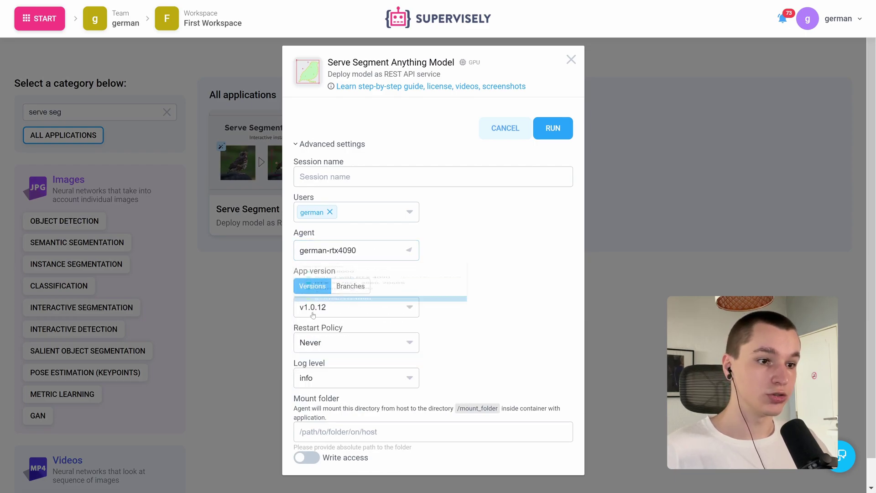
pyautogui.click(553, 128)
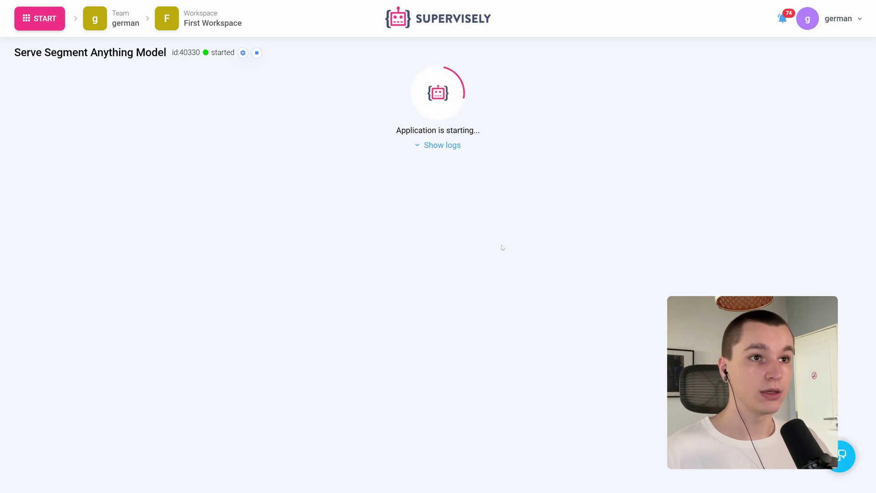
pyautogui.click(36, 168)
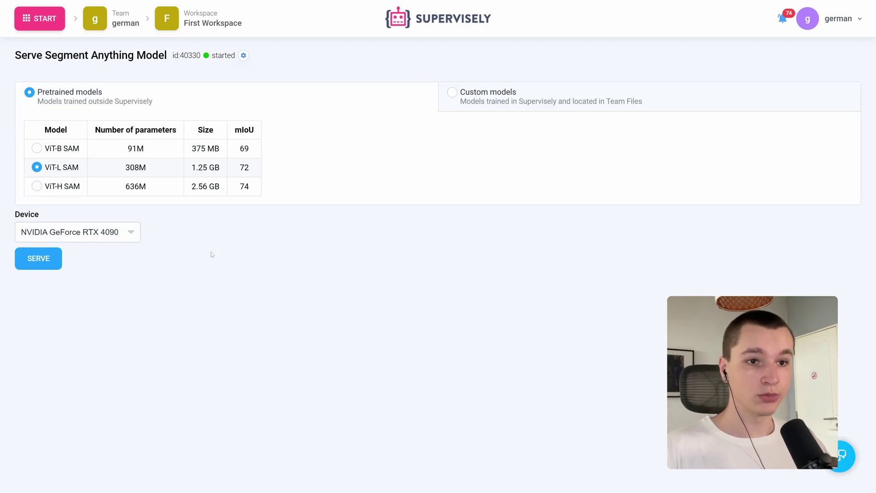
pyautogui.click(51, 260)
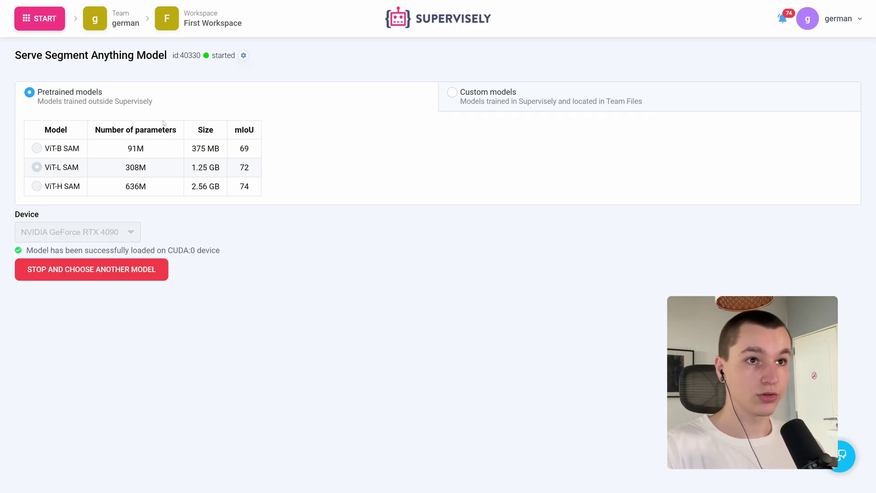
# - Open dataset ds0 of the xmem demo 1 project in First Workspace in the video labeling tool
pyautogui.click(213, 23)
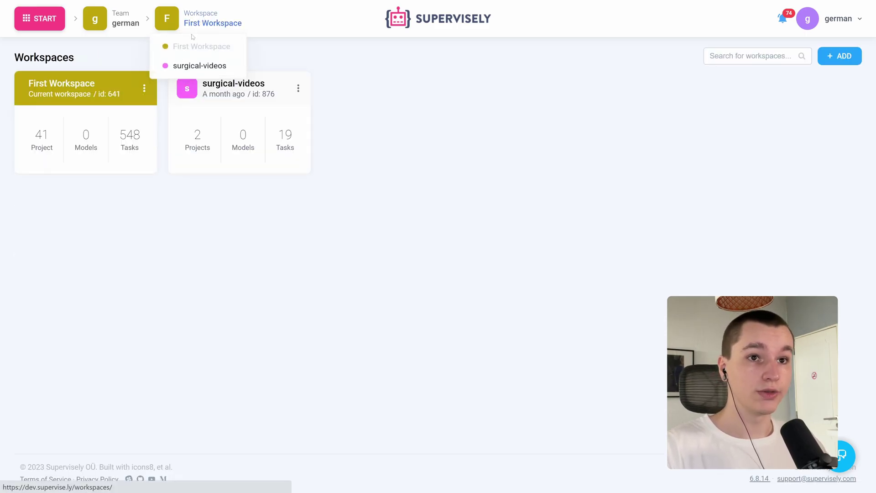
pyautogui.click(152, 111)
pyautogui.scroll(-10, 361, 241)
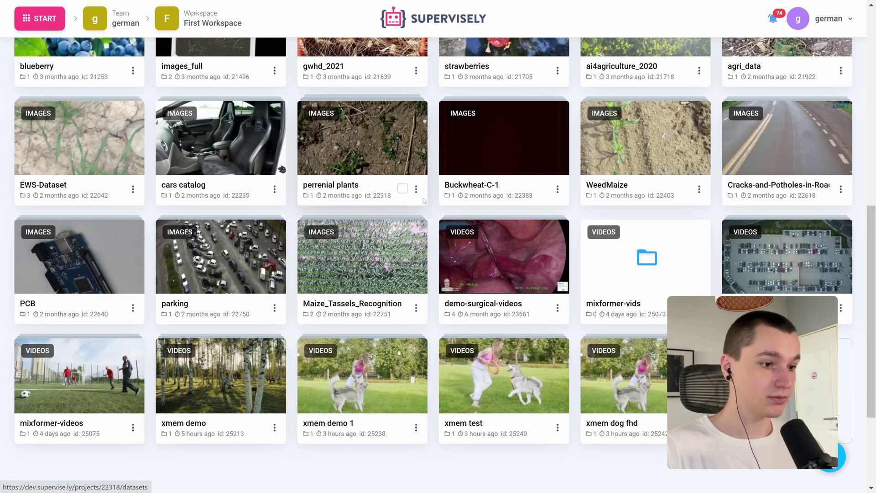
pyautogui.click(360, 241)
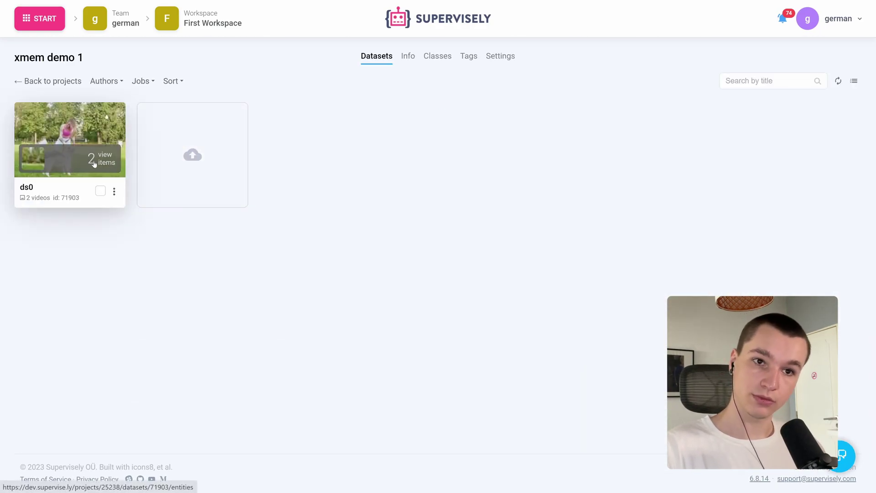
pyautogui.click(94, 164)
pyautogui.click(369, 275)
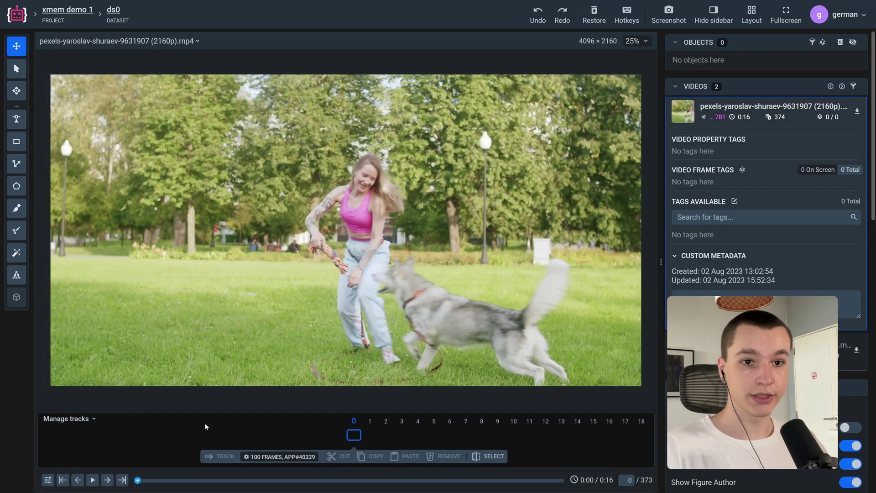
# - Create an orange (#F5A623) bitmap class named 'dog' for the smart segmentation tool
pyautogui.click(16, 252)
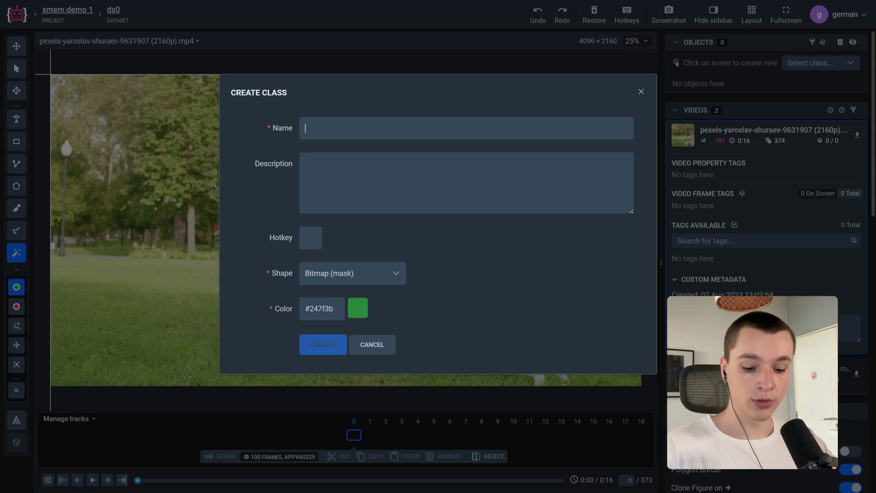
pyautogui.write('dog')
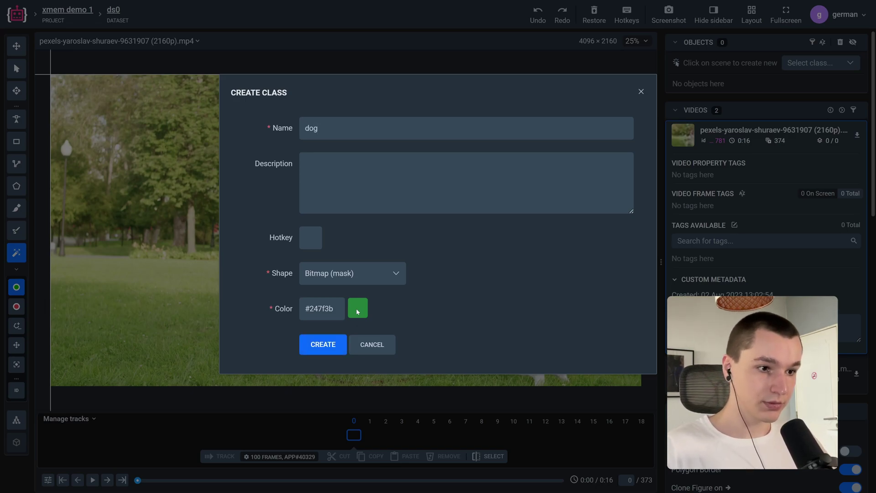
pyautogui.click(358, 311)
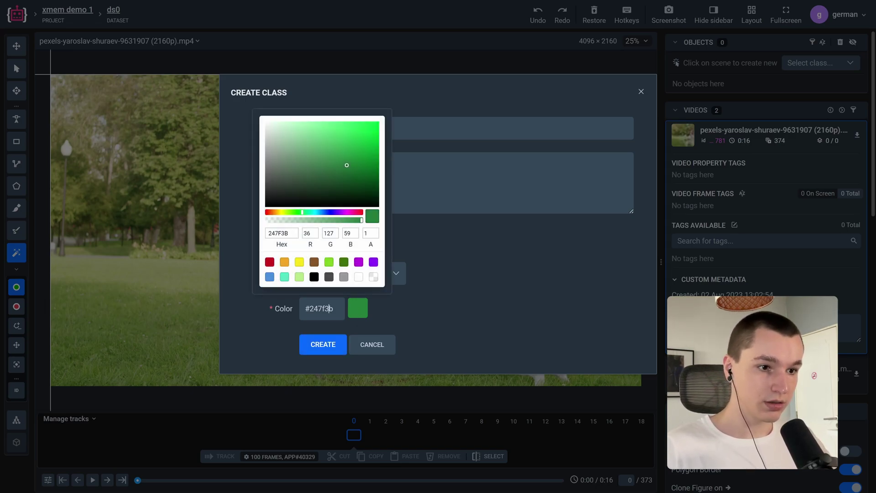
pyautogui.click(285, 262)
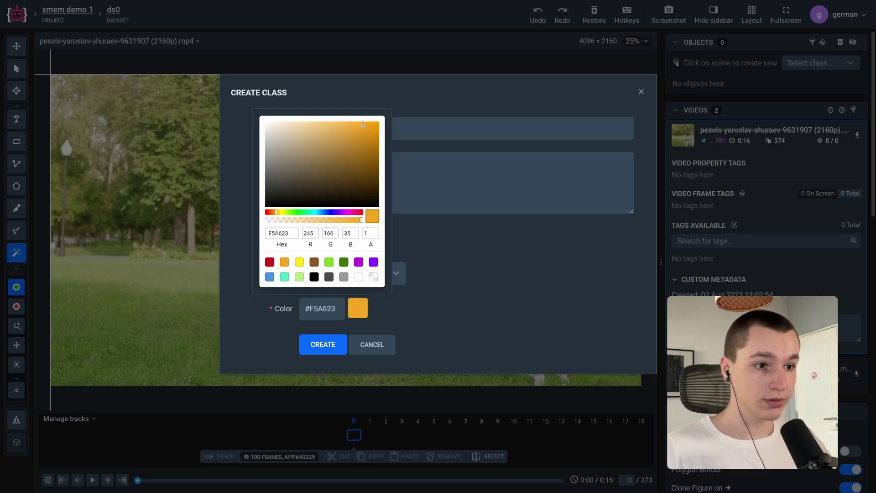
pyautogui.click(335, 350)
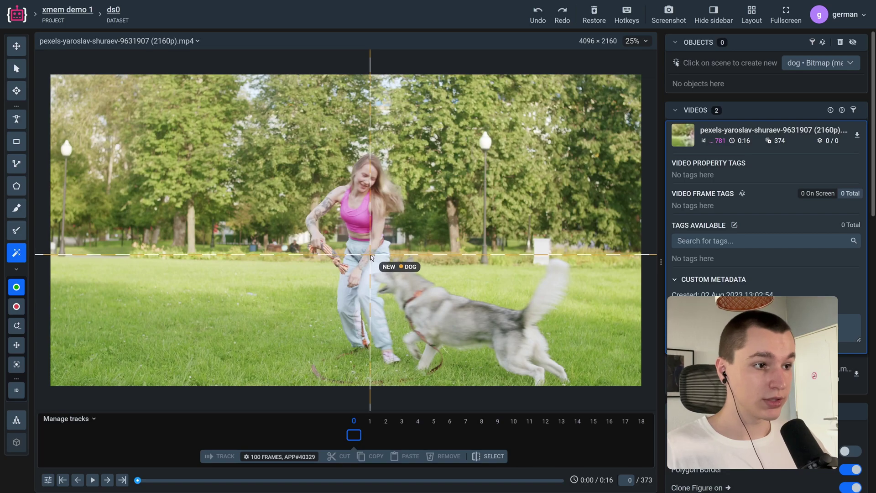
# - Mask the dog on frame 0 with a bounding box plus positive points on its body and leg
pyautogui.moveTo(369, 255); pyautogui.dragTo(576, 386)
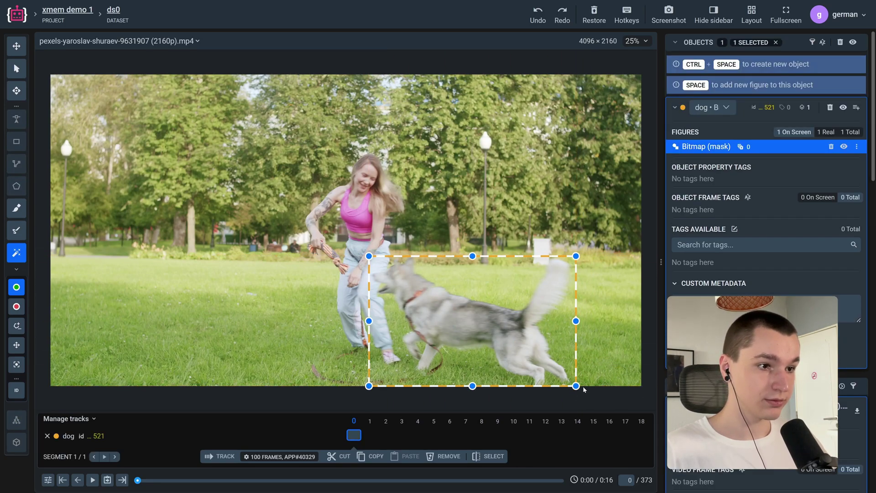
pyautogui.click(456, 316)
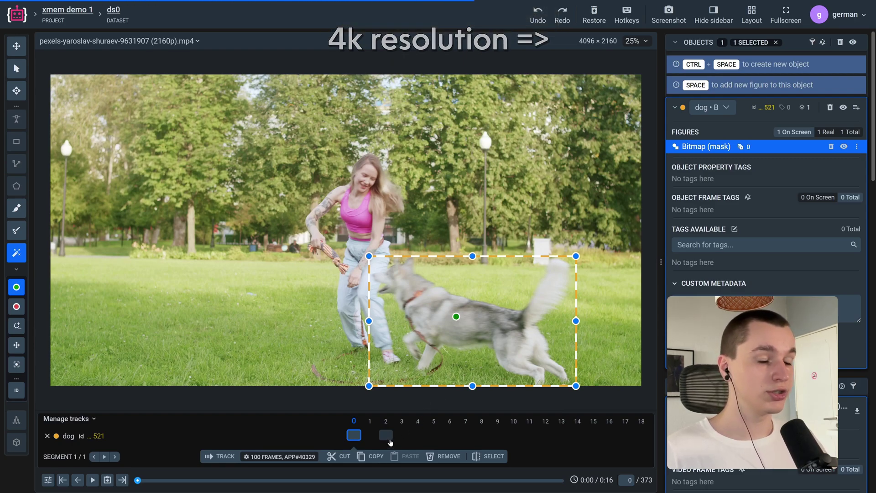
pyautogui.click(433, 346)
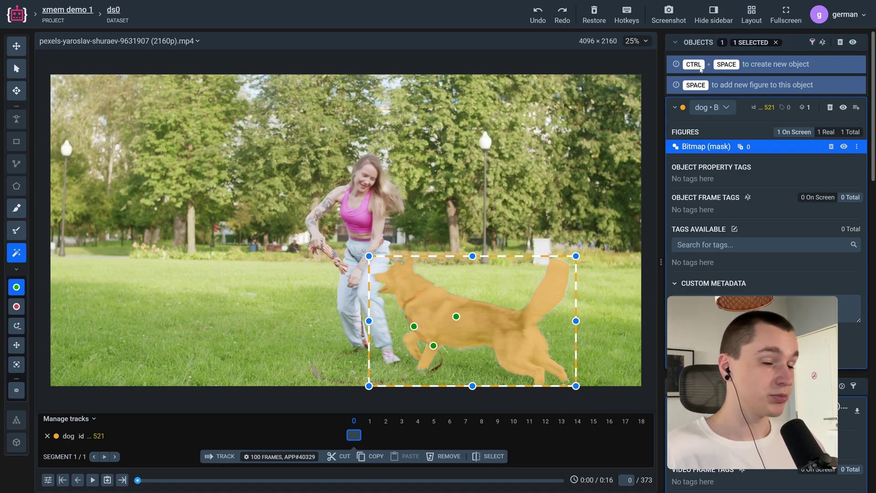
pyautogui.press('Escape')
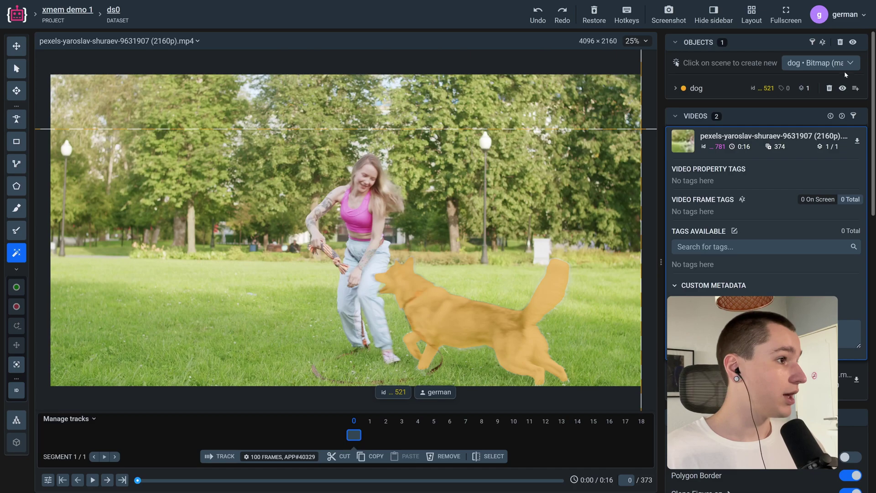
# - Create a new bitmap class named 'person'
pyautogui.click(828, 63)
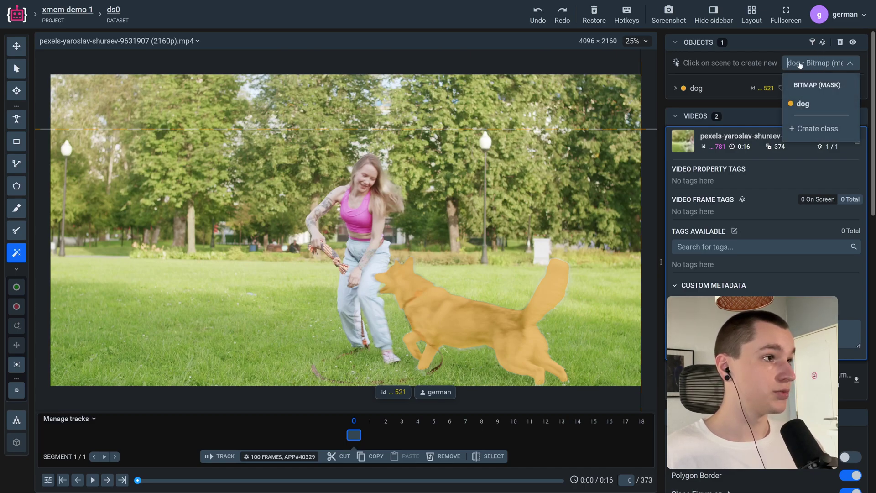
pyautogui.click(816, 129)
pyautogui.click(304, 120)
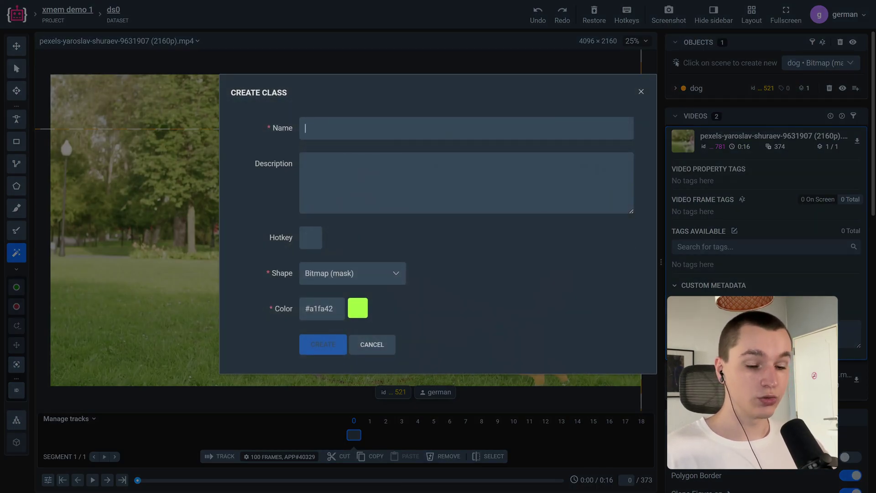
pyautogui.write('person')
pyautogui.click(319, 309)
pyautogui.click(338, 344)
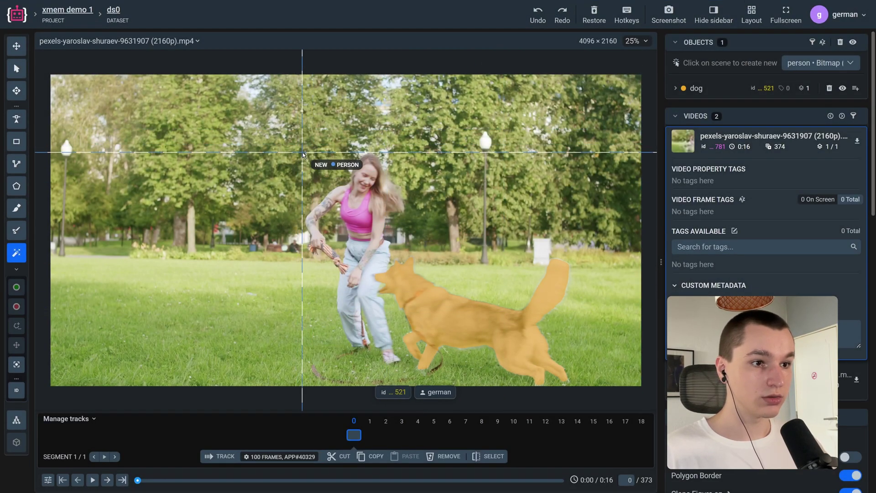
# - Mask the woman with a bounding box plus positive points on her torso and lower leg
pyautogui.moveTo(302, 152); pyautogui.dragTo(408, 368)
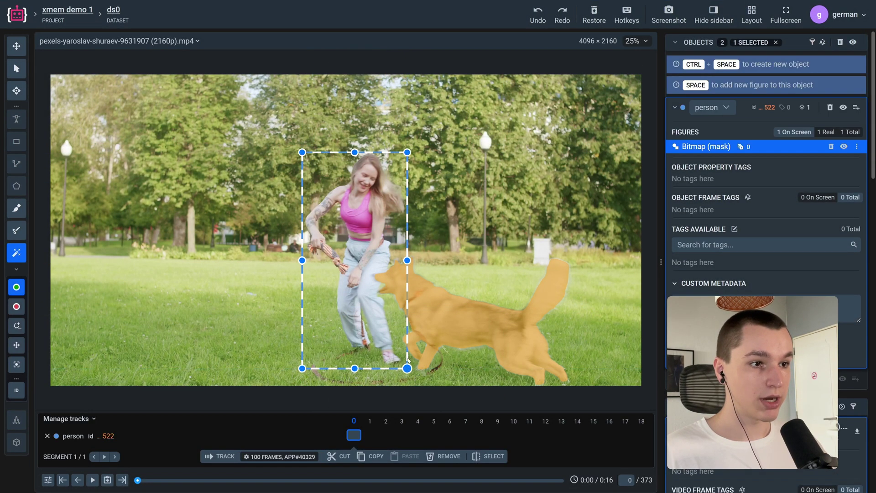
pyautogui.click(362, 222)
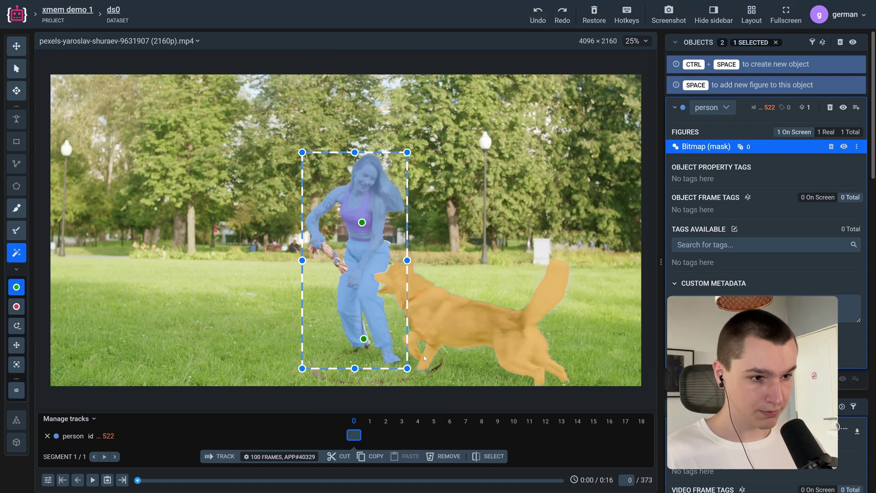
pyautogui.scroll(8, 367, 349)
pyautogui.click(368, 349)
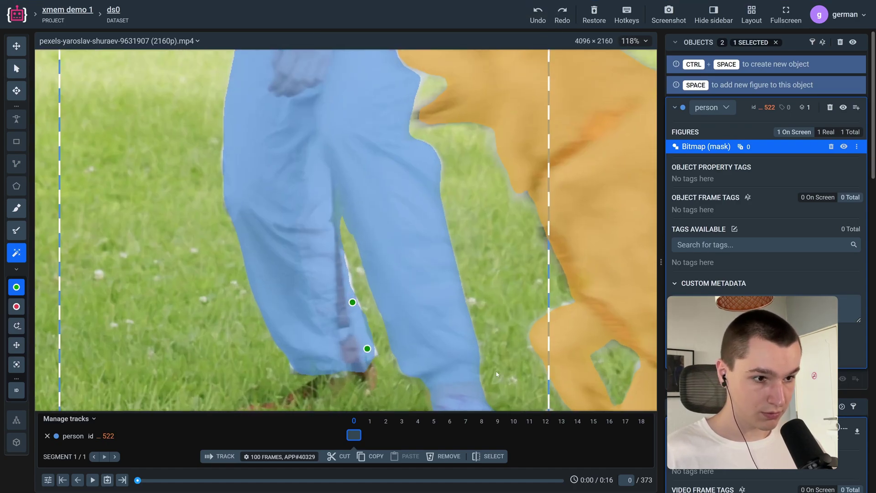
pyautogui.scroll(-8, 497, 374)
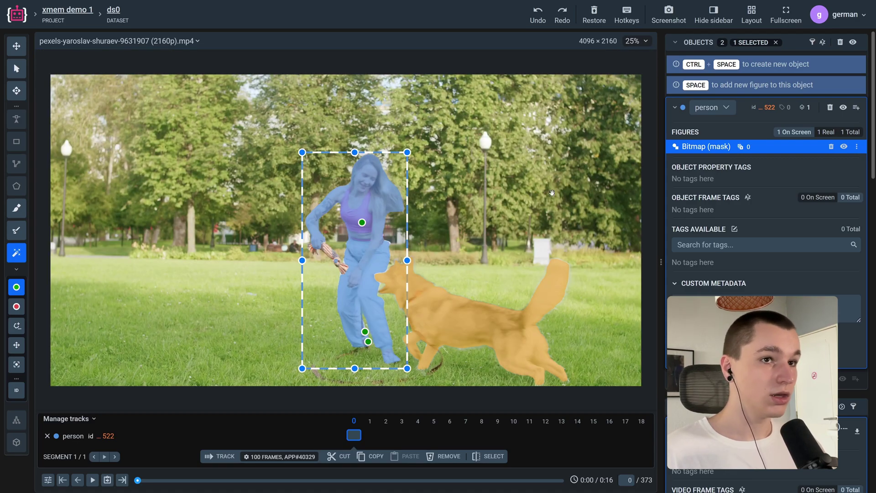
# - Select both the person and dog masks and choose XMem Video Object Segmentation as the tracker
pyautogui.click(18, 72)
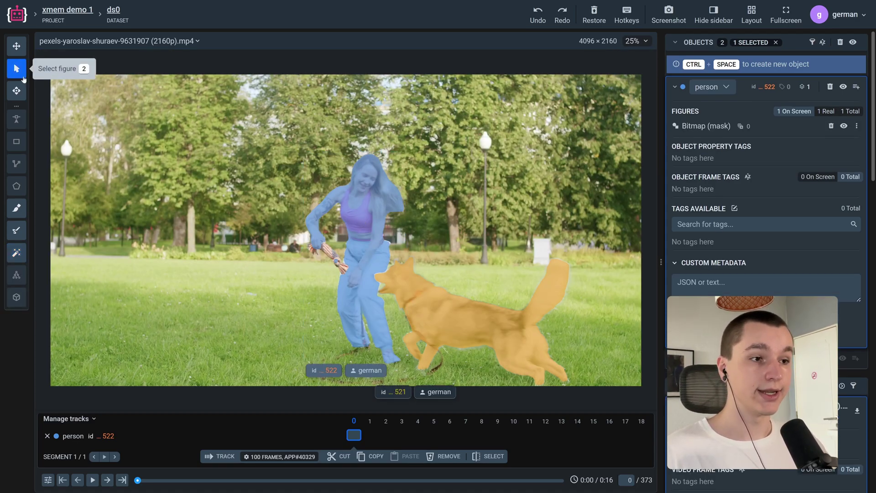
pyautogui.moveTo(261, 137); pyautogui.dragTo(605, 388)
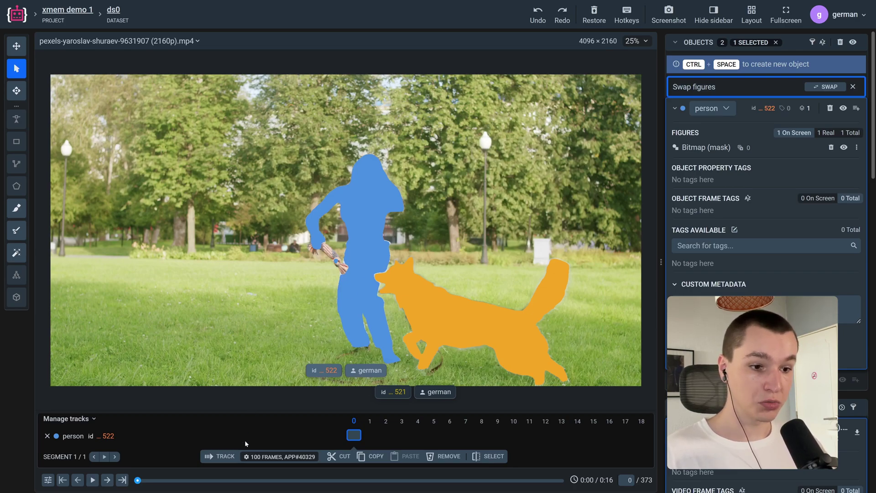
pyautogui.click(249, 456)
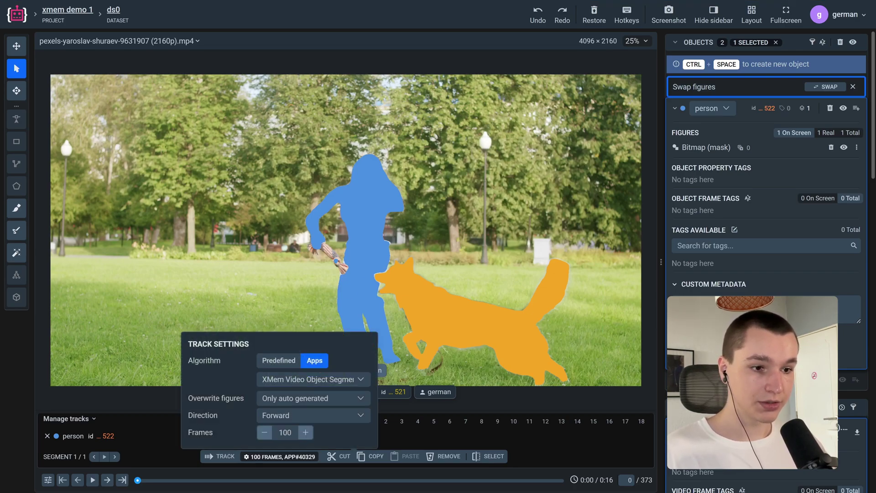
pyautogui.click(325, 379)
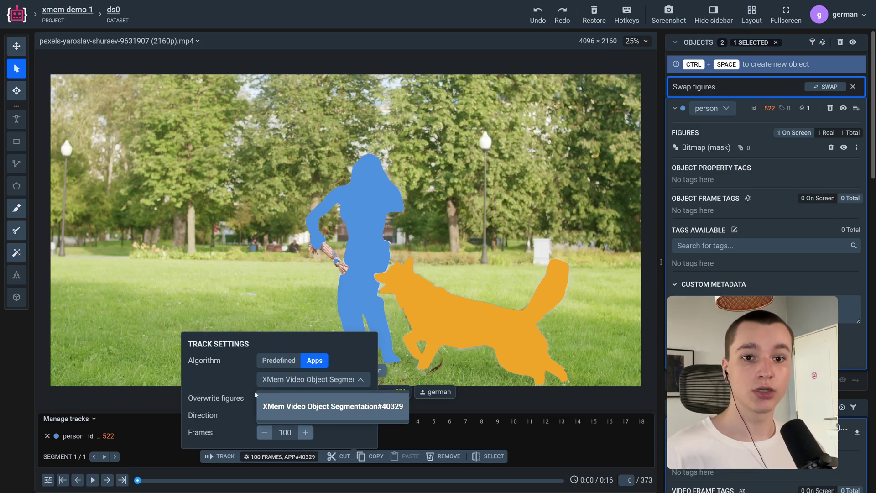
pyautogui.click(278, 383)
pyautogui.click(300, 380)
pyautogui.click(304, 406)
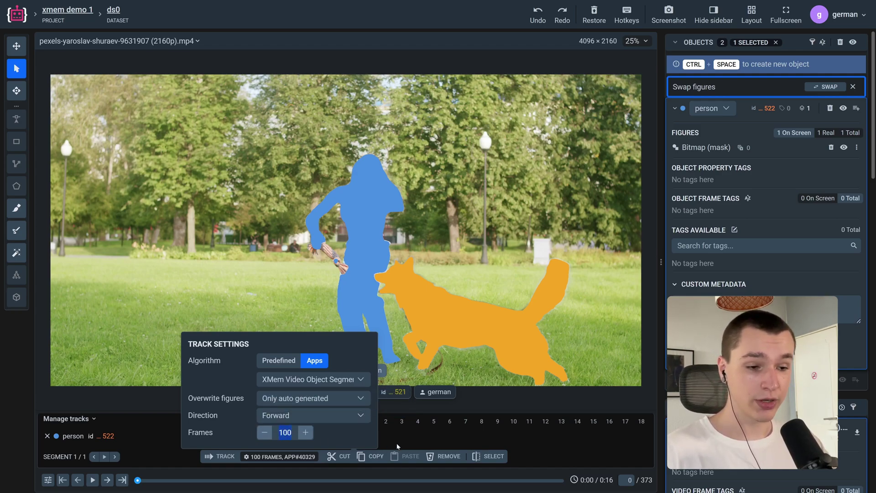
# - Track both masks forward 50 frames with XMem, then play the result back at 30% speed
pyautogui.write('50')
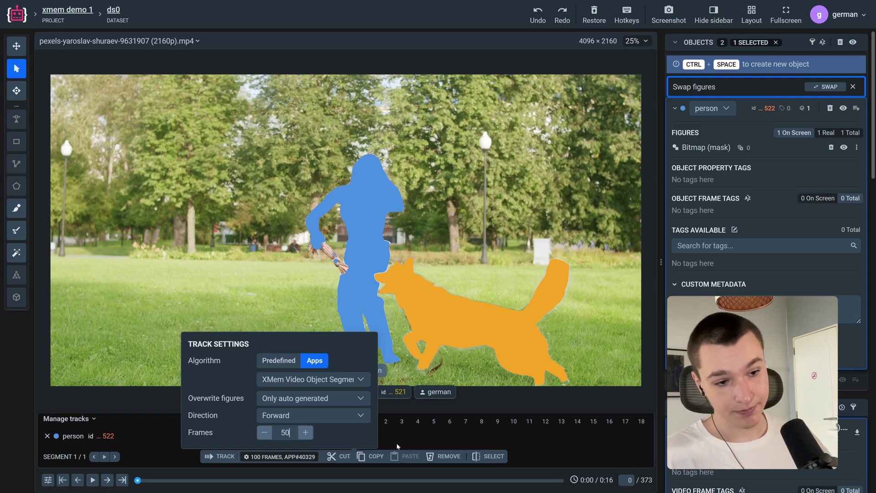
pyautogui.click(220, 456)
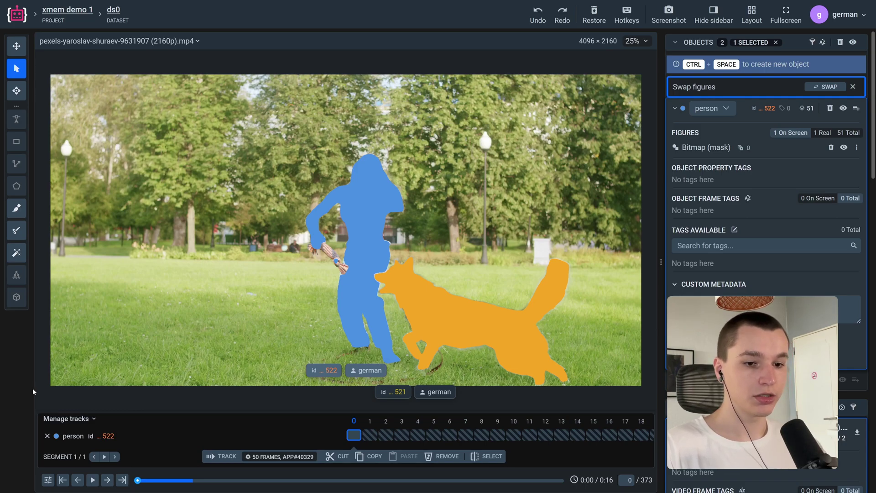
pyautogui.click(47, 480)
pyautogui.click(157, 397)
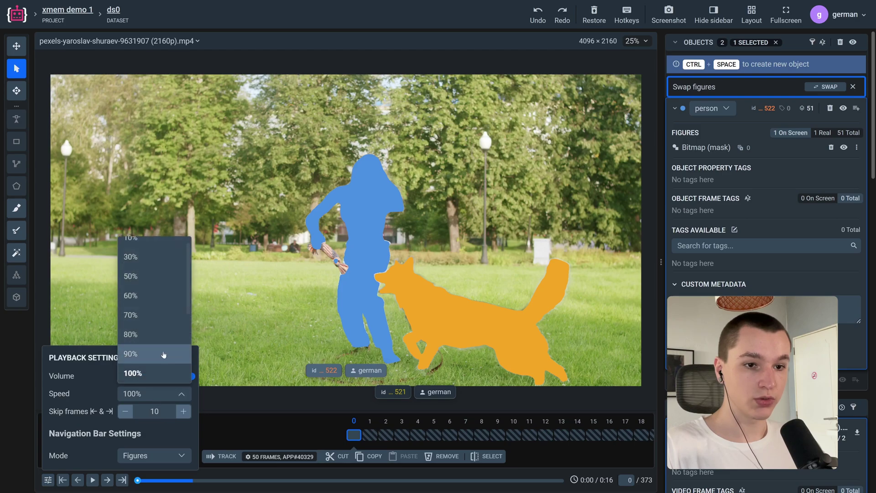
pyautogui.click(141, 261)
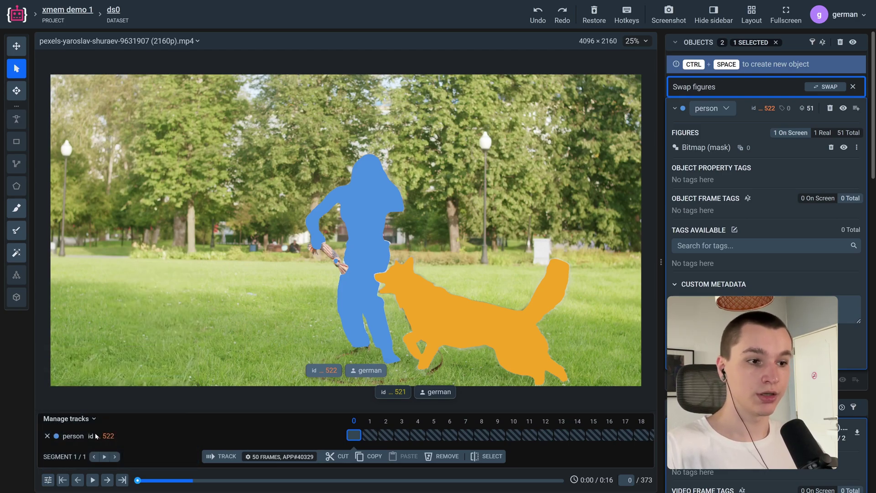
pyautogui.click(105, 456)
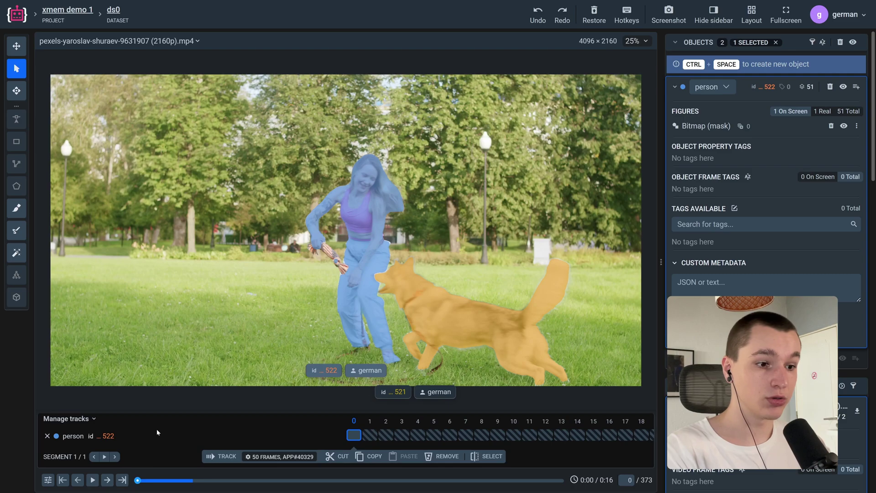
pyautogui.moveTo(137, 480); pyautogui.dragTo(174, 481)
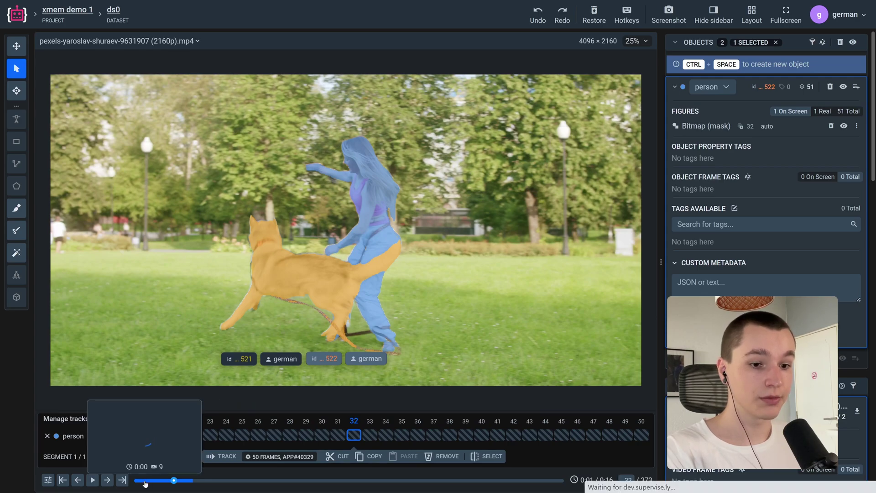
pyautogui.click(138, 480)
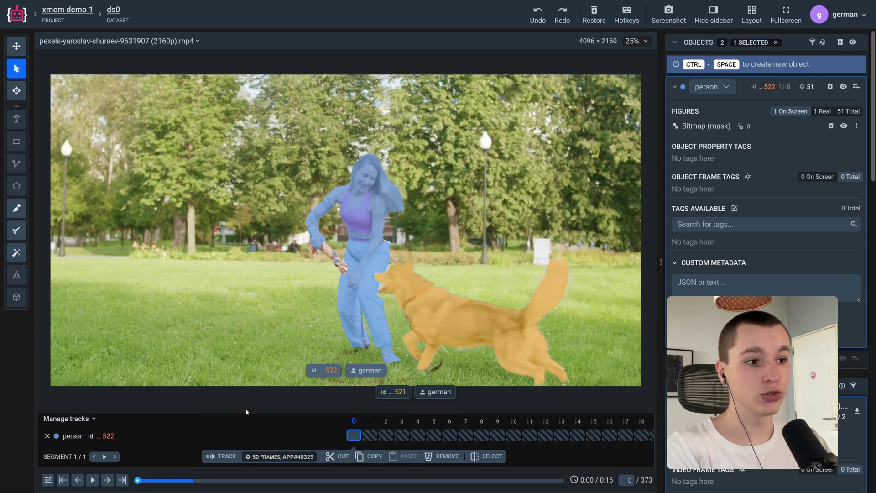